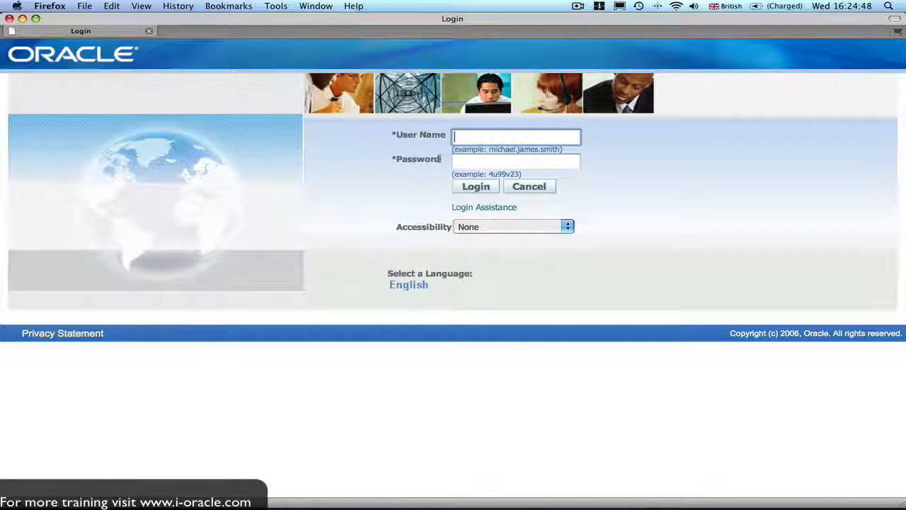
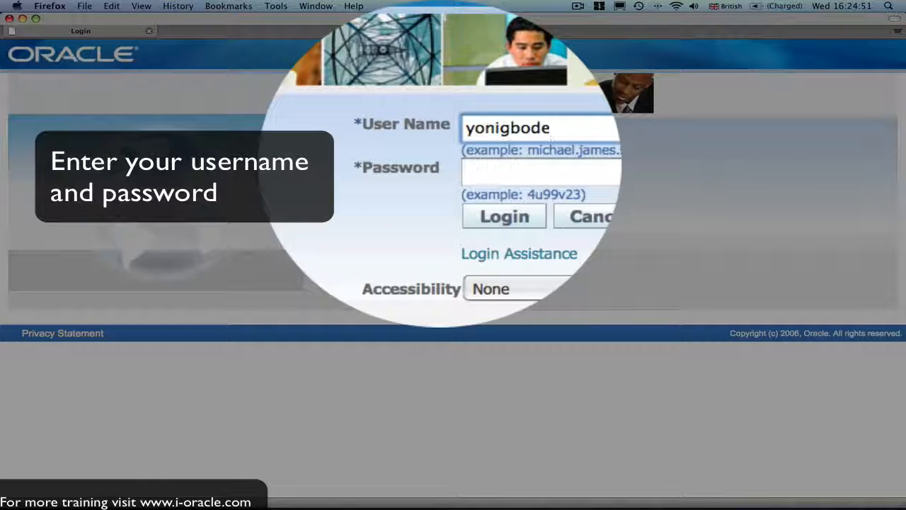
# Sign in to Oracle E-Business Suite with the administrator's user name and password.
pyautogui.press('Tab')
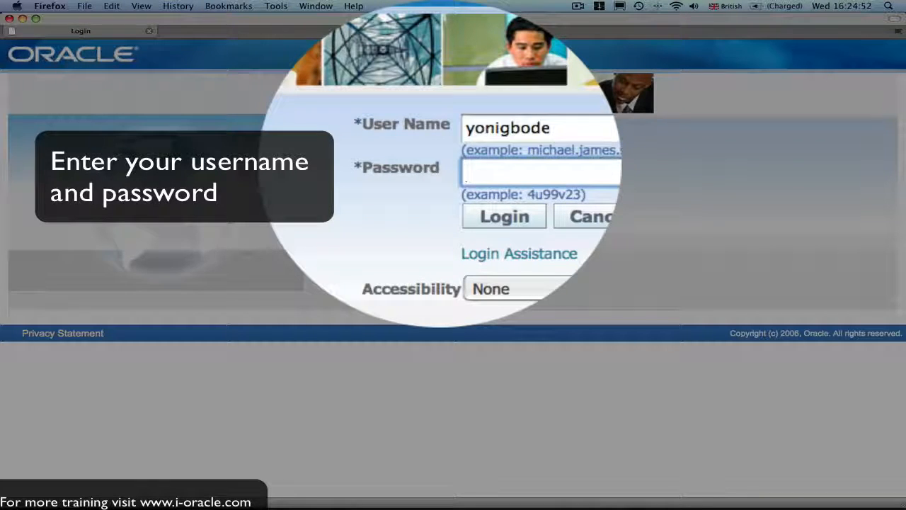
pyautogui.write('••••••')
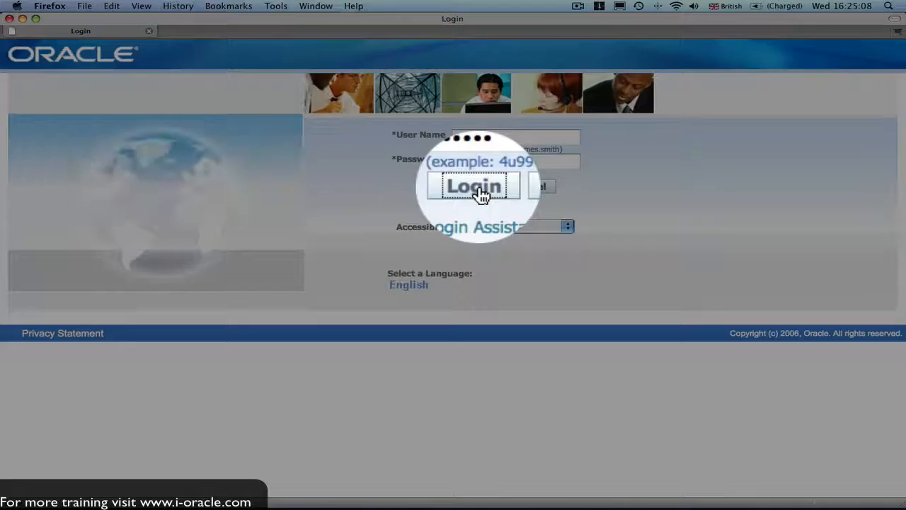
pyautogui.click(479, 190)
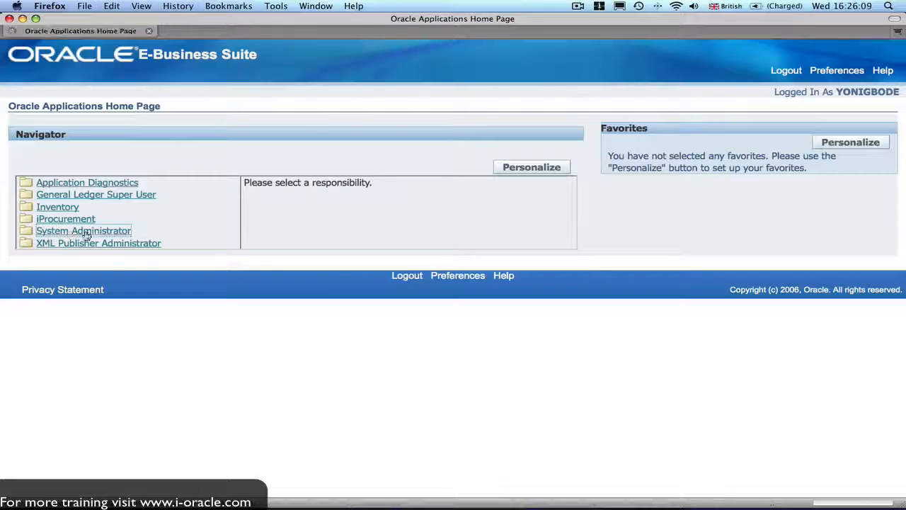
# Open the System Administrator responsibility from the home page Navigator.
pyautogui.click(91, 231)
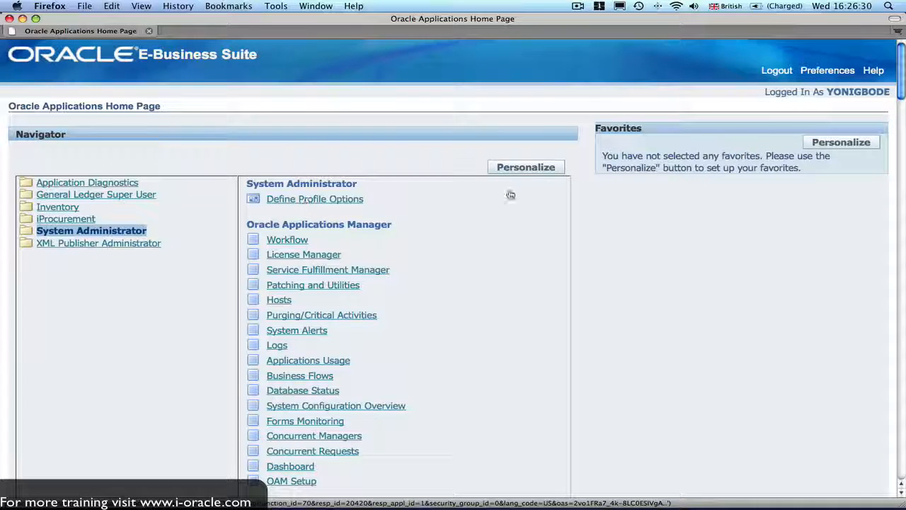
# In Customize Favorites, search Function Prompt '%' under System Administrator to list 141 functions.
pyautogui.click(840, 143)
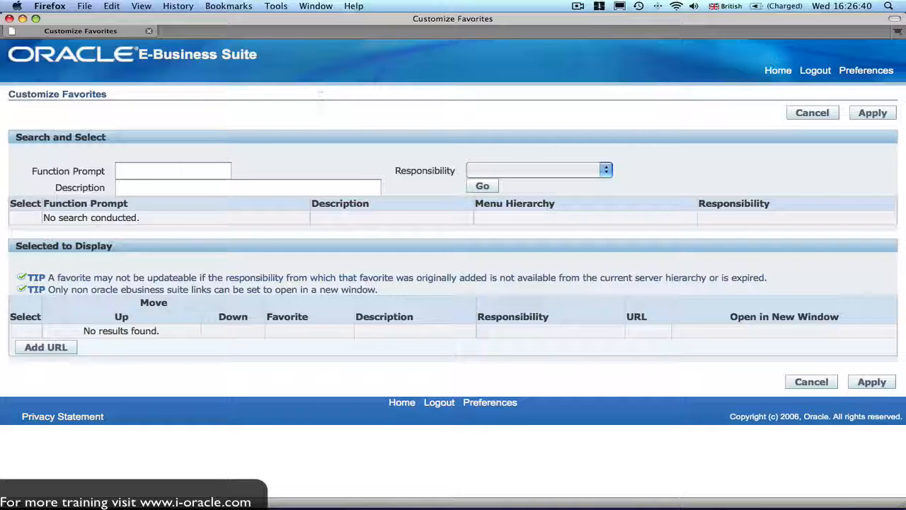
pyautogui.click(135, 168)
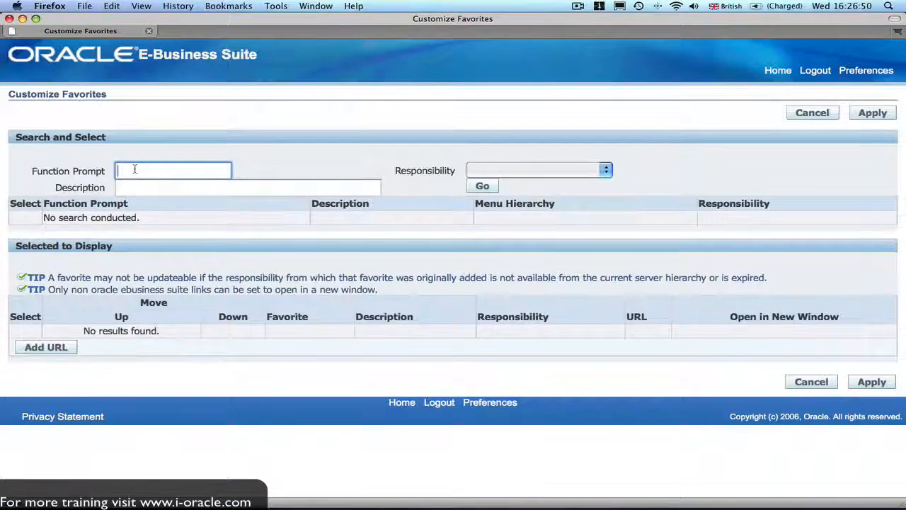
pyautogui.write('%')
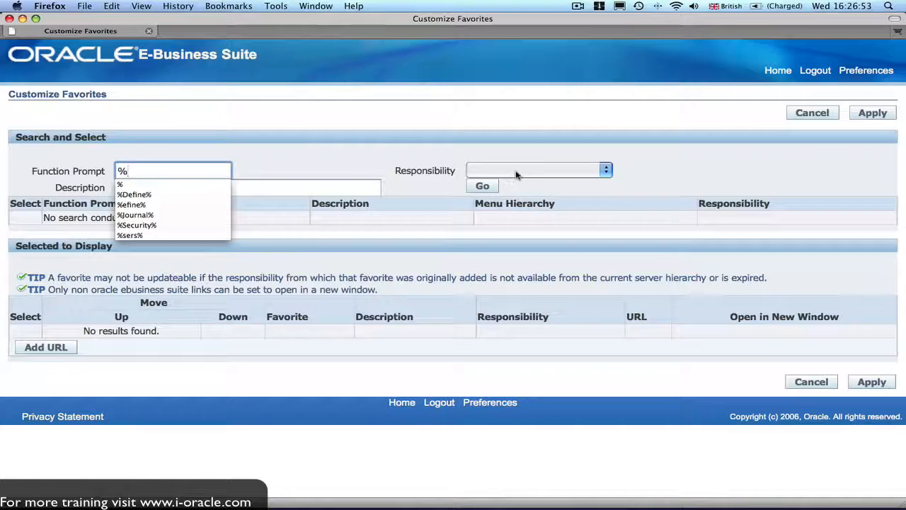
pyautogui.click(515, 172)
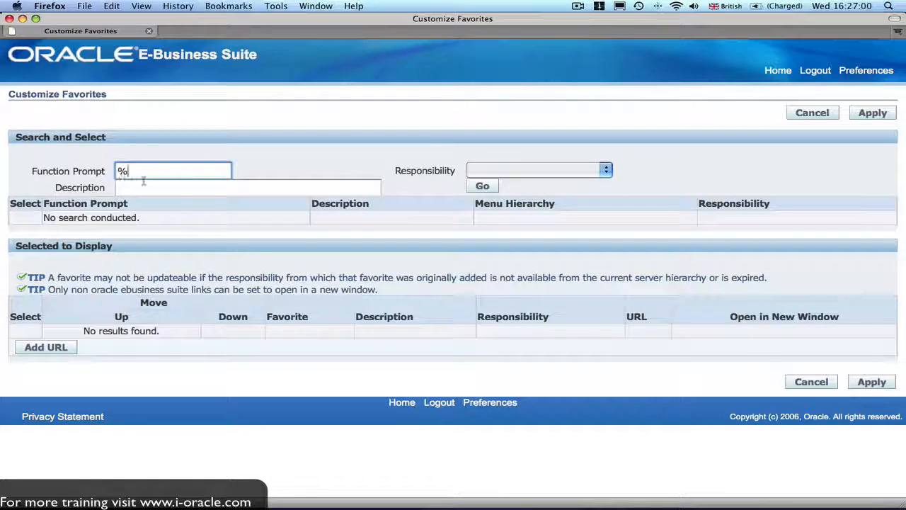
pyautogui.click(606, 173)
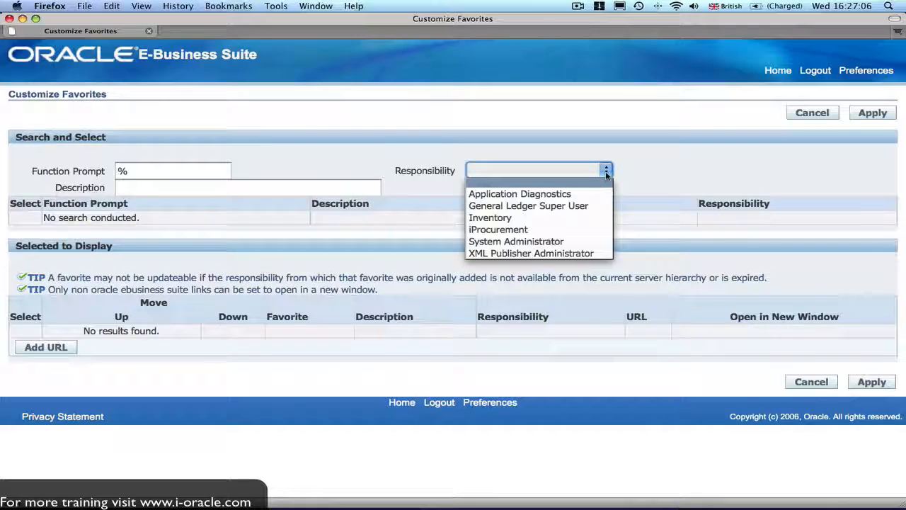
pyautogui.click(573, 244)
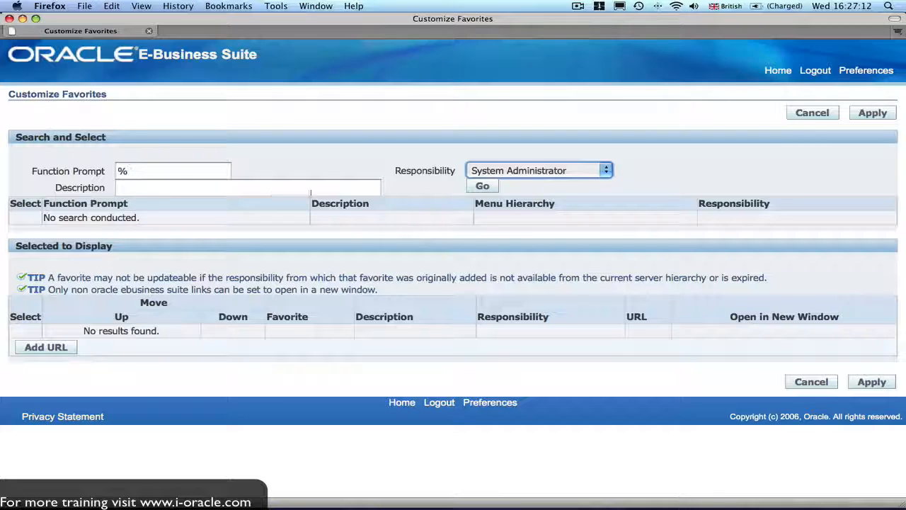
pyautogui.click(484, 186)
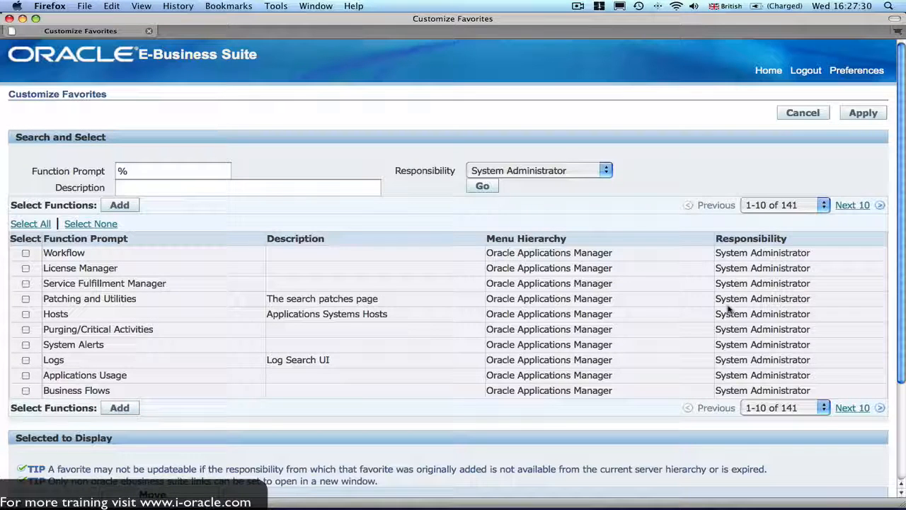
# From results 81-90, add Users Form, Define Profile Options and Define Regions to favorites.
pyautogui.click(824, 206)
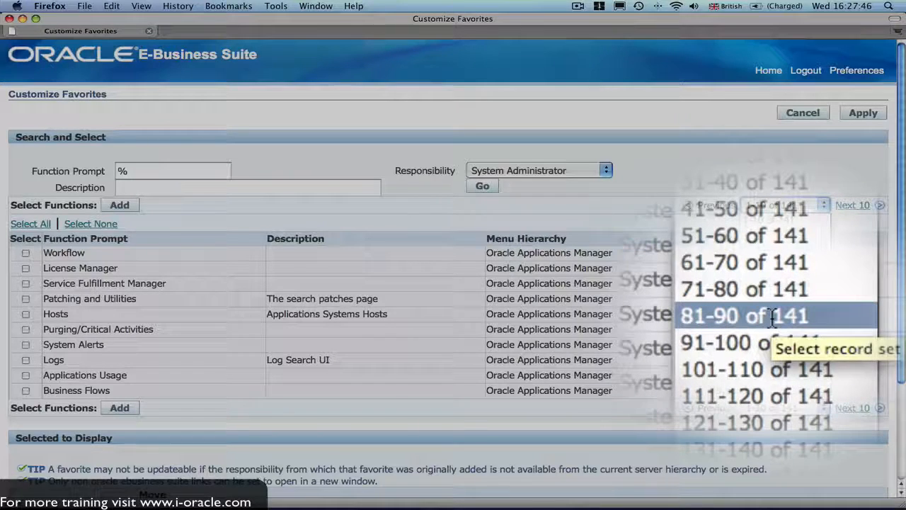
pyautogui.click(784, 316)
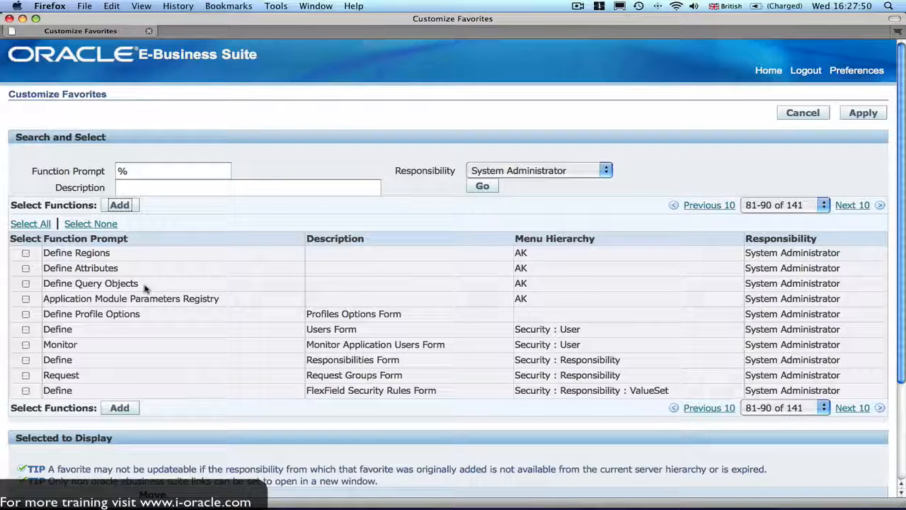
pyautogui.click(26, 330)
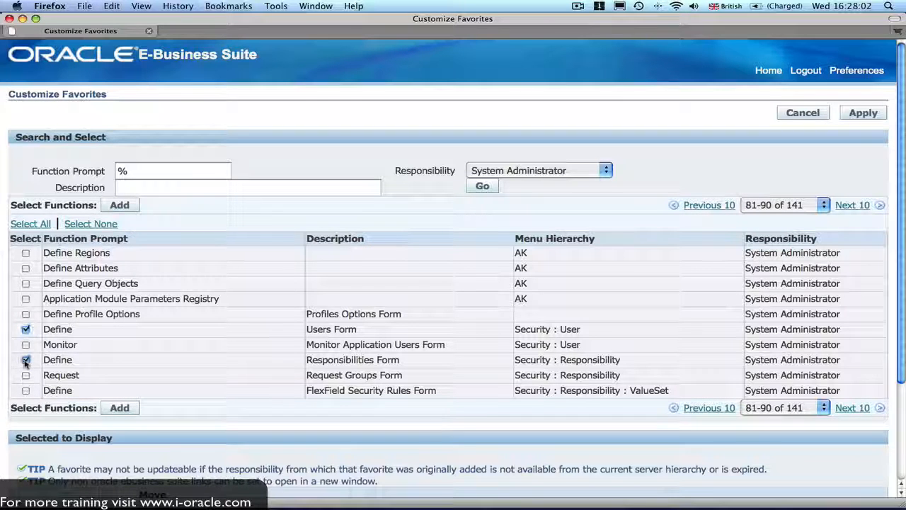
pyautogui.scroll(-1, 174, 366)
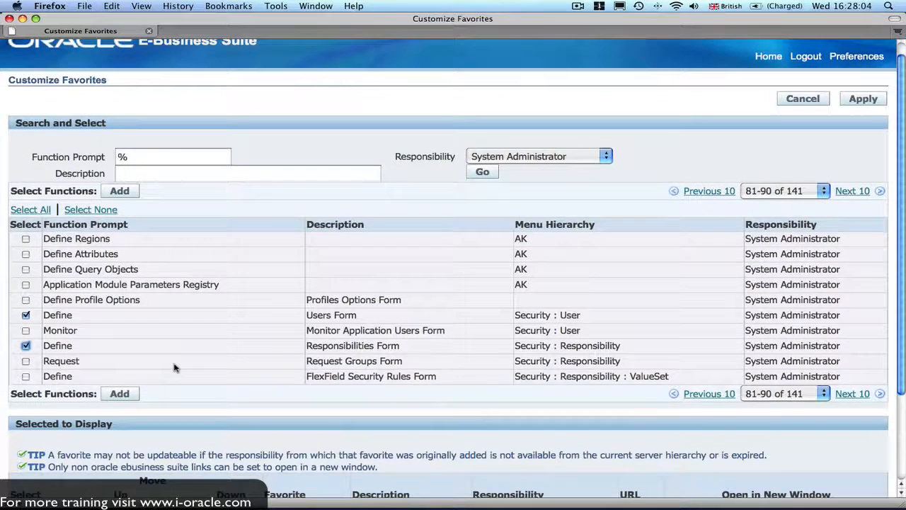
pyautogui.scroll(1, 174, 366)
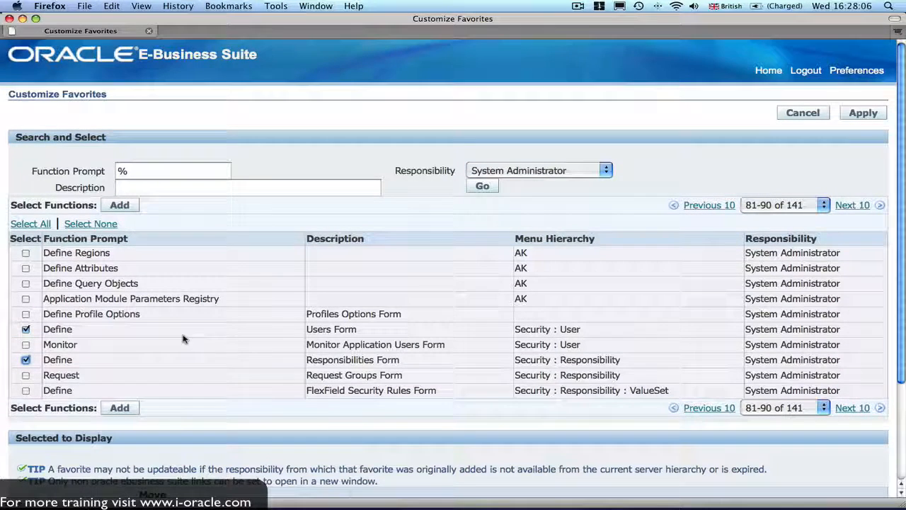
pyautogui.click(26, 316)
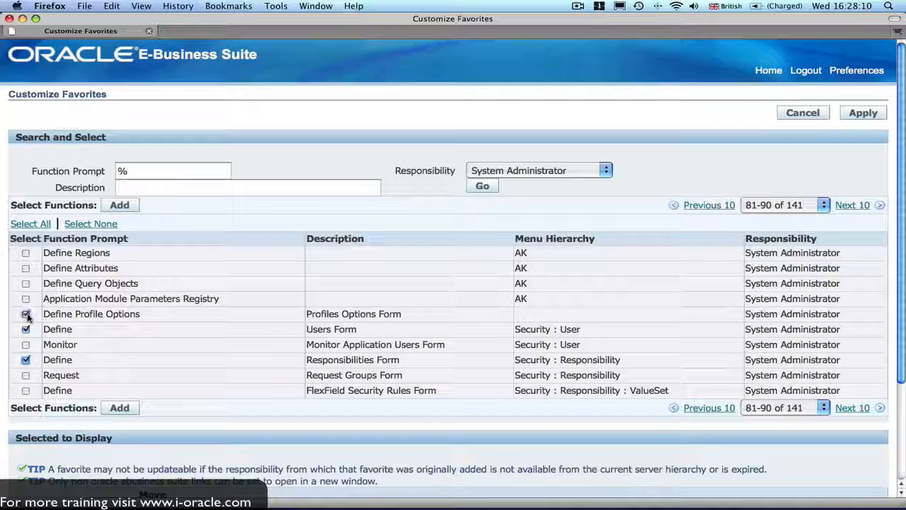
pyautogui.click(25, 253)
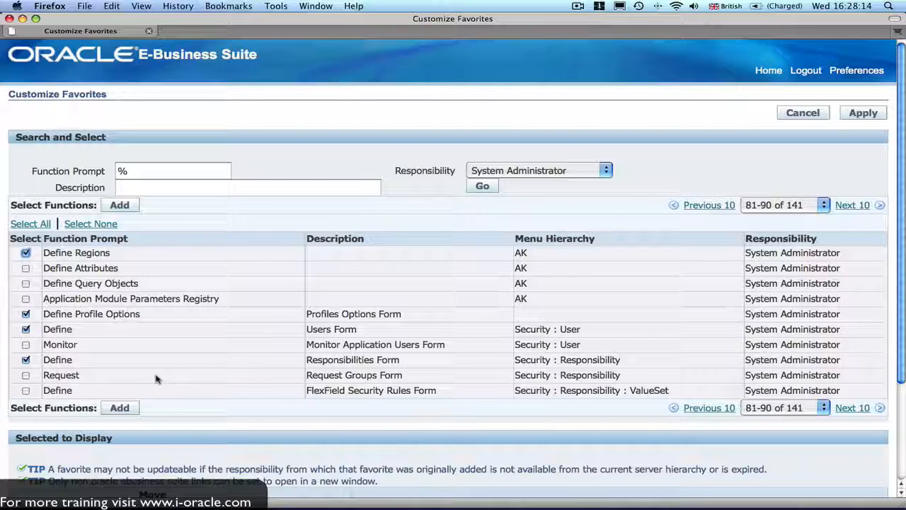
pyautogui.scroll(-1, 188, 331)
pyautogui.scroll(-1, 188, 331)
pyautogui.click(119, 352)
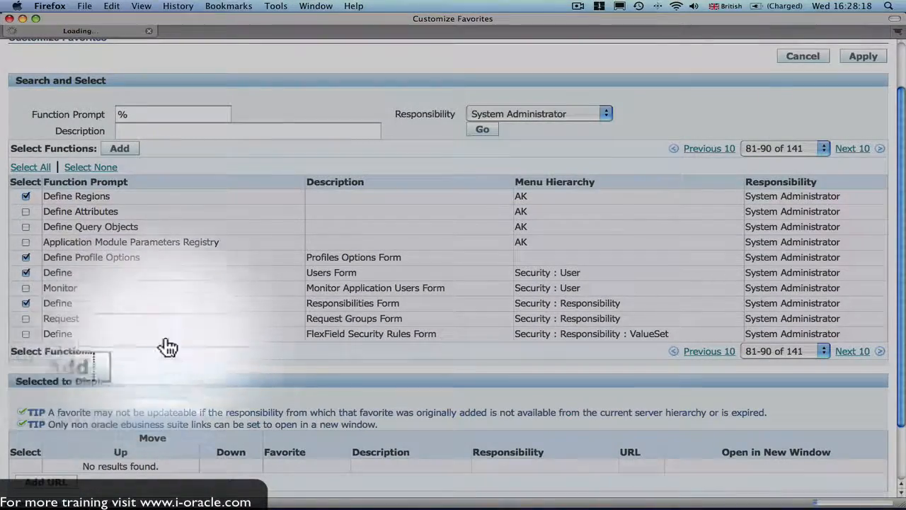
pyautogui.scroll(-4, 219, 346)
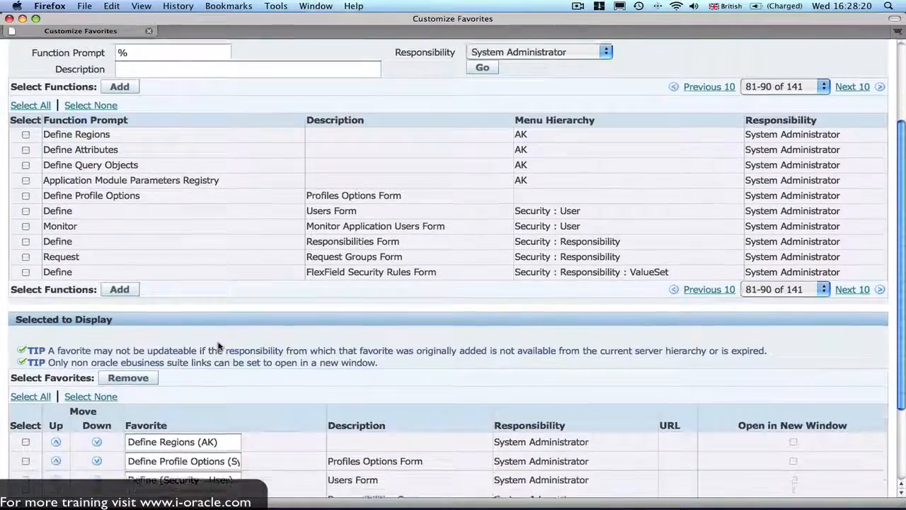
pyautogui.scroll(-4, 219, 347)
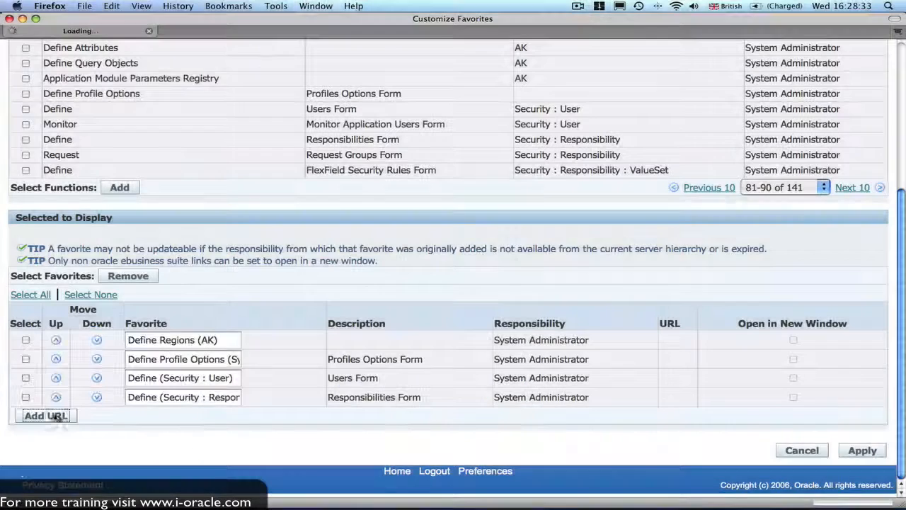
pyautogui.click(57, 417)
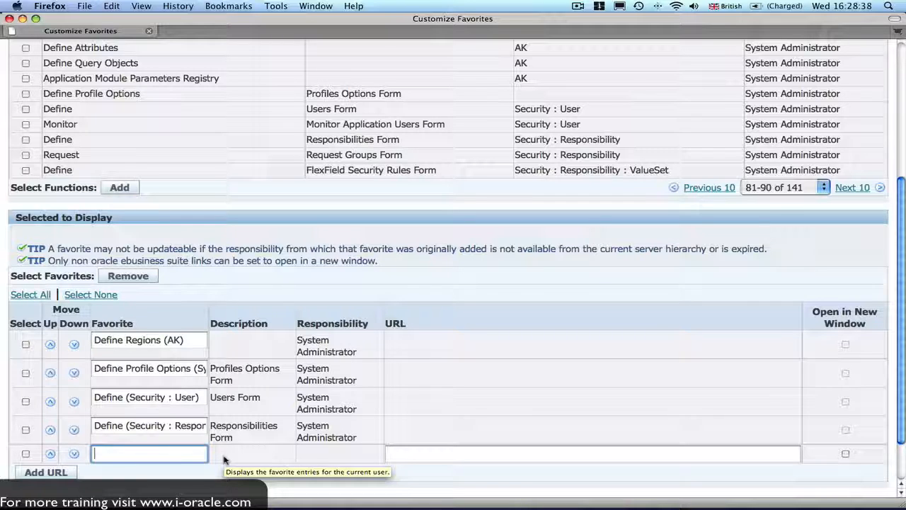
pyautogui.write('You Tube')
pyautogui.click(403, 452)
pyautogui.write('http;')
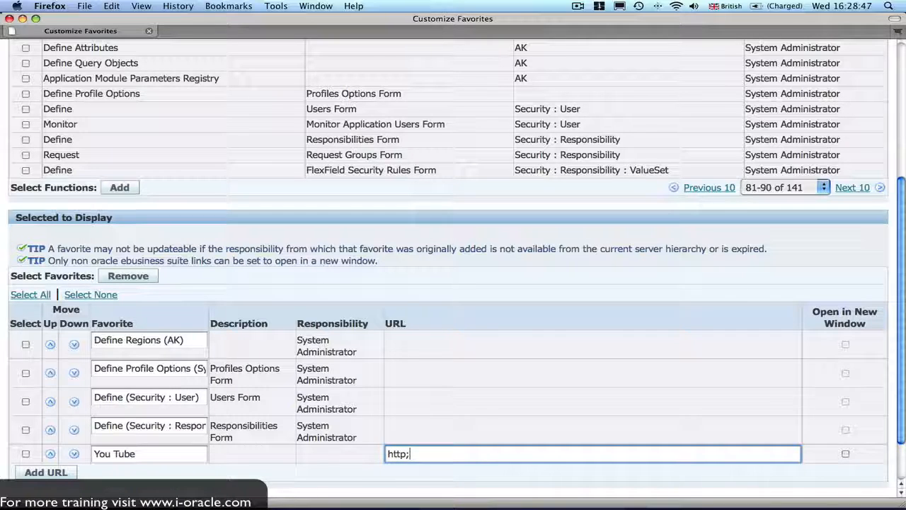
pyautogui.press('BackSpace')
pyautogui.write('://www.')
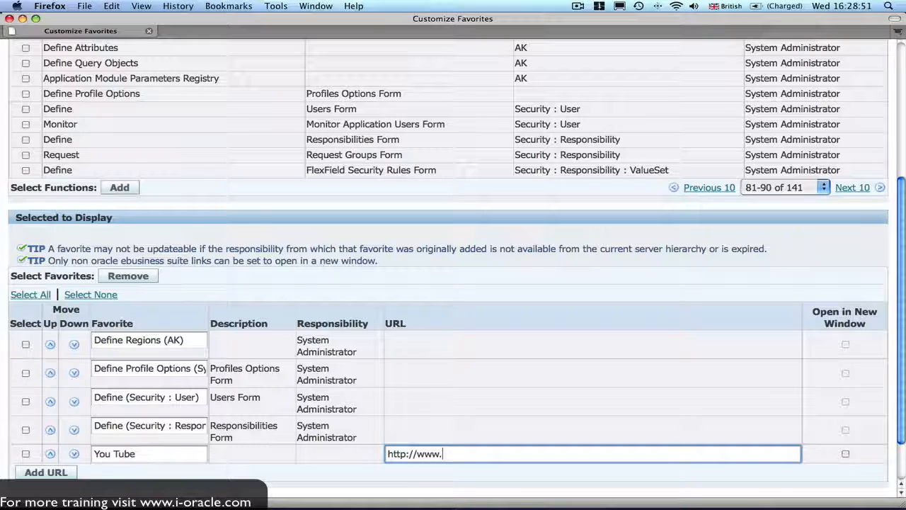
pyautogui.write('youe')
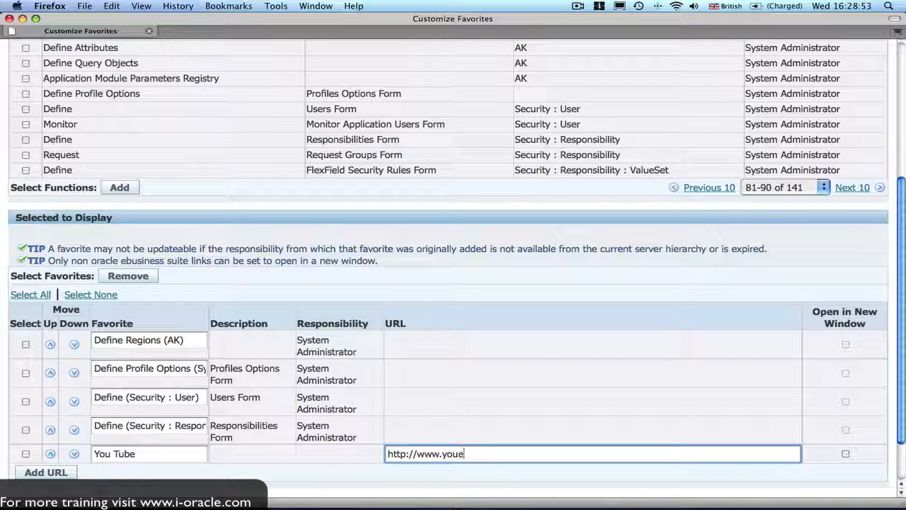
pyautogui.write('tube.com')
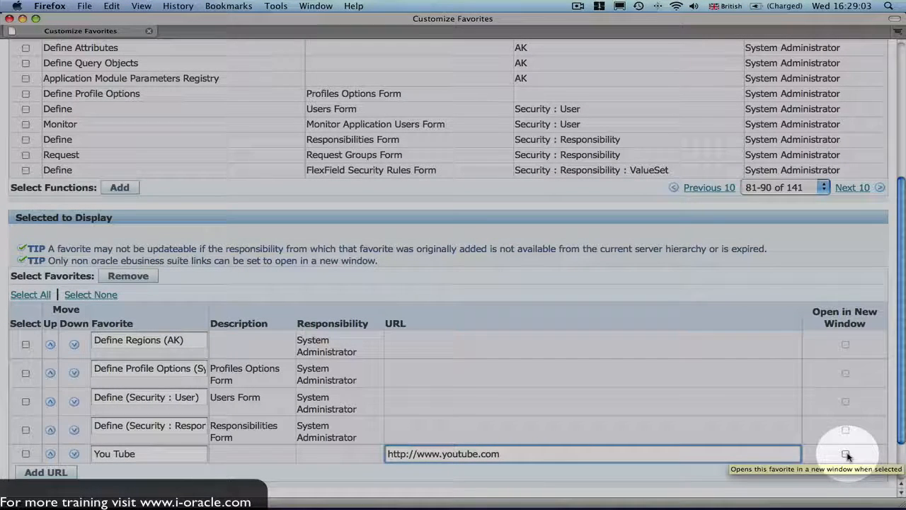
pyautogui.click(848, 455)
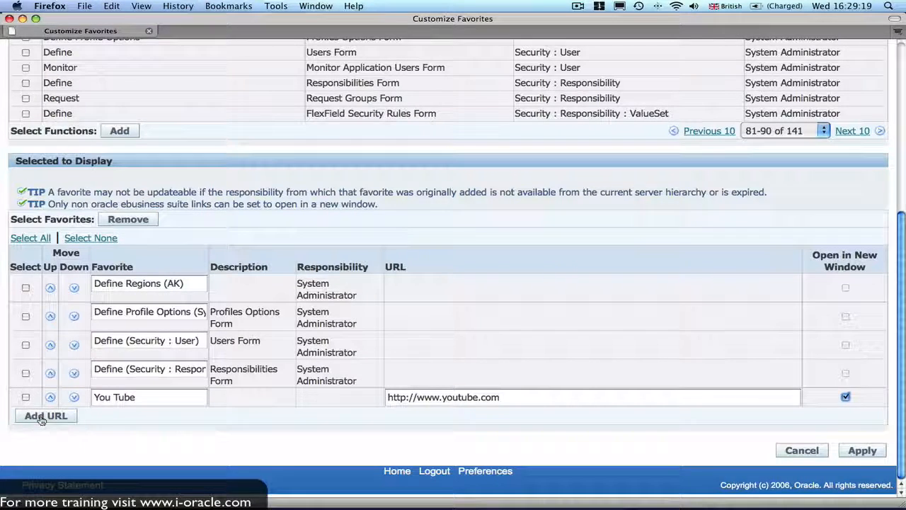
# Apply the Customize Favorites changes.
pyautogui.click(861, 450)
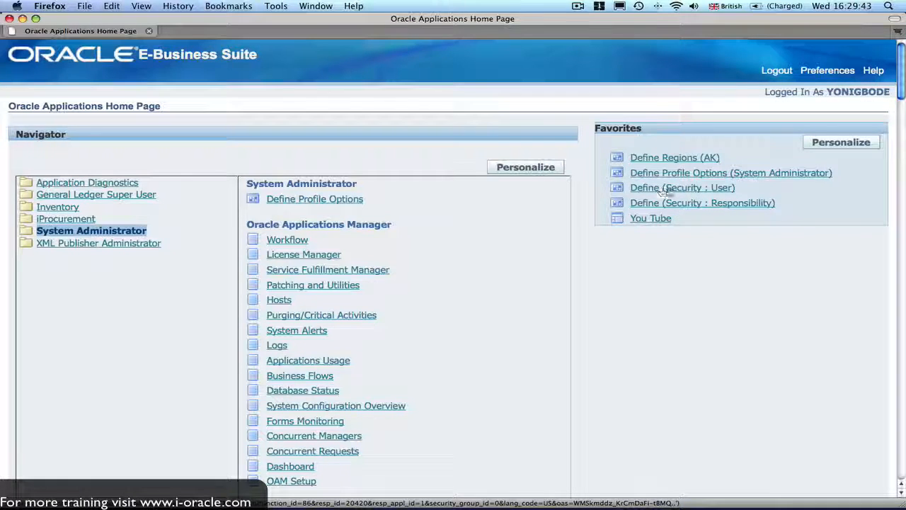
# Open the Users form from the Define (Security : User) favorite and enter the new user name.
pyautogui.click(698, 189)
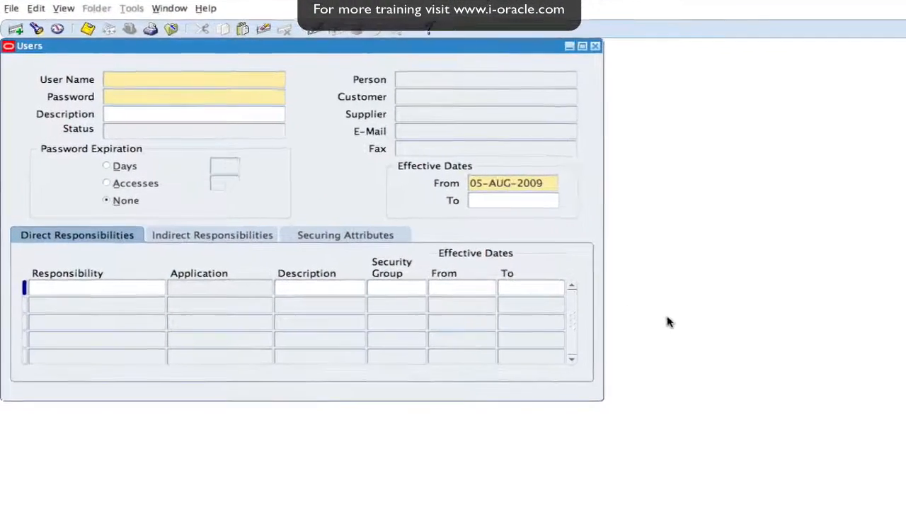
pyautogui.write('JOHN')
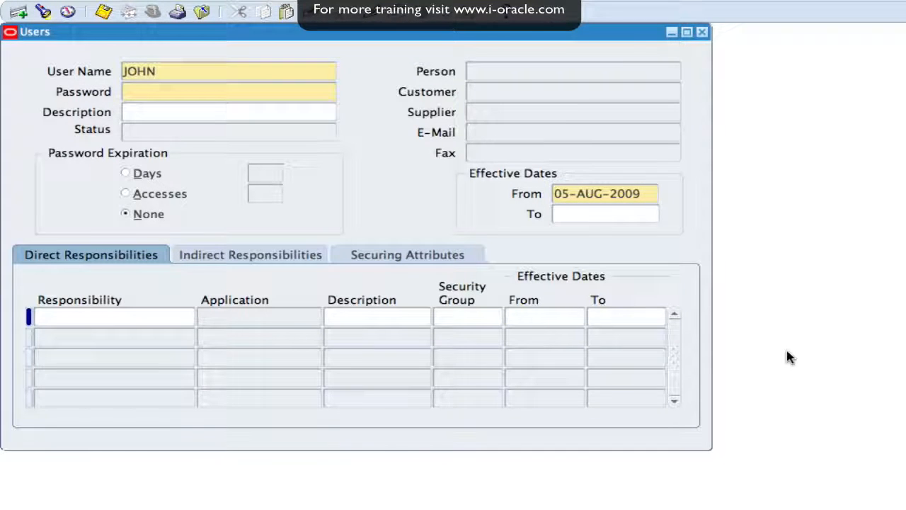
pyautogui.write('.SMITH')
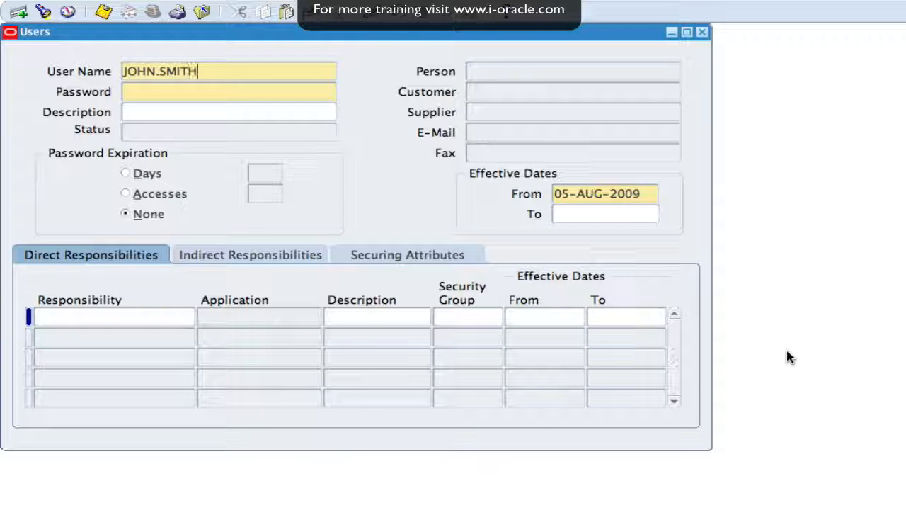
# Enter and confirm the new user's initial password, then type their full name as Description.
pyautogui.press('Tab')
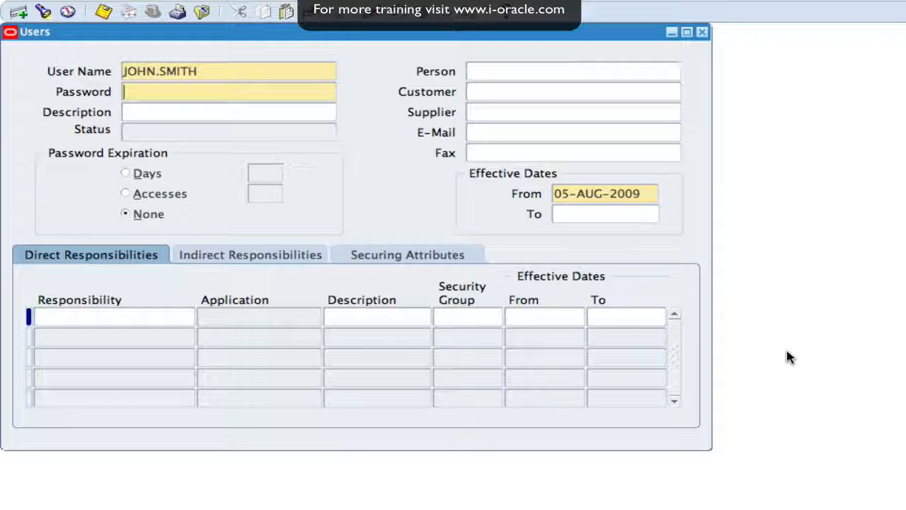
pyautogui.write('******')
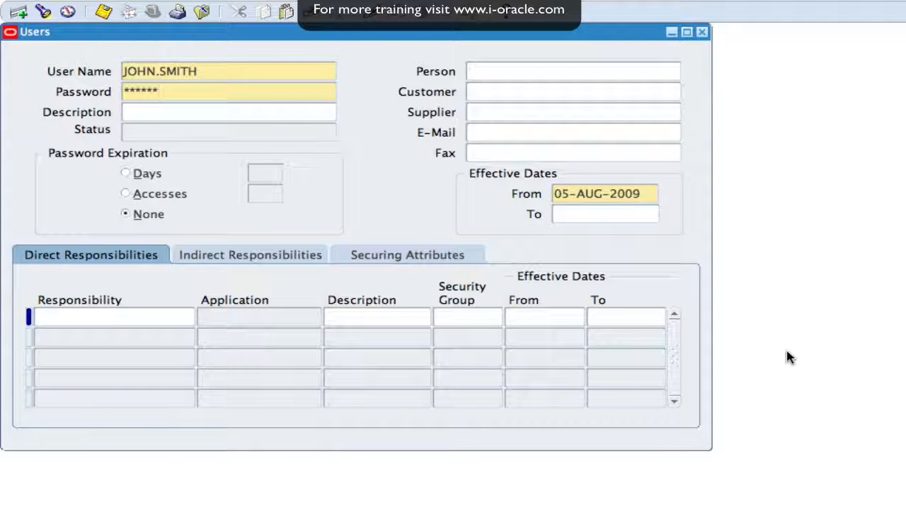
pyautogui.press('Tab')
pyautogui.write('******')
pyautogui.press('Tab')
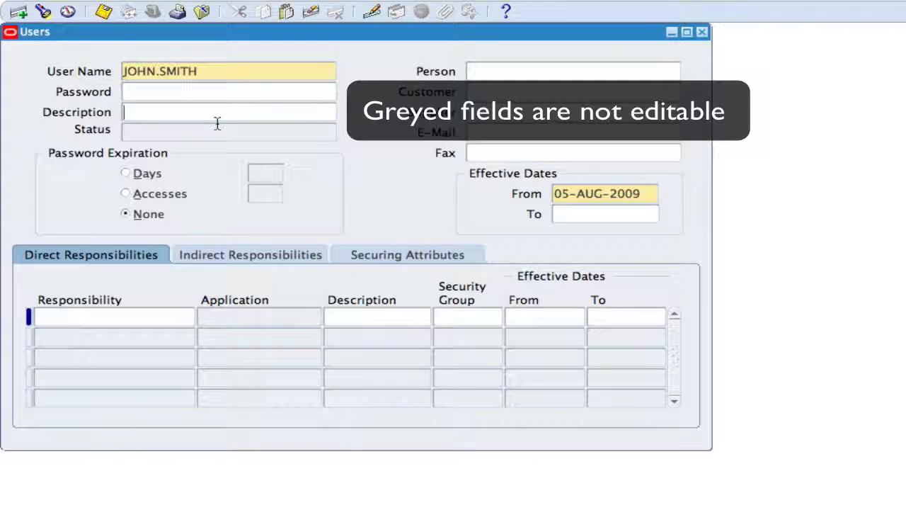
pyautogui.write('John Smi')
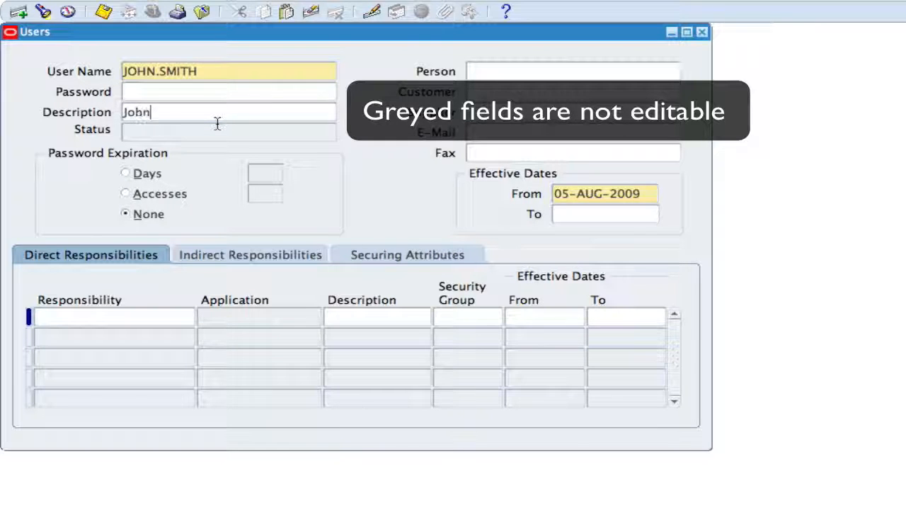
pyautogui.write('th')
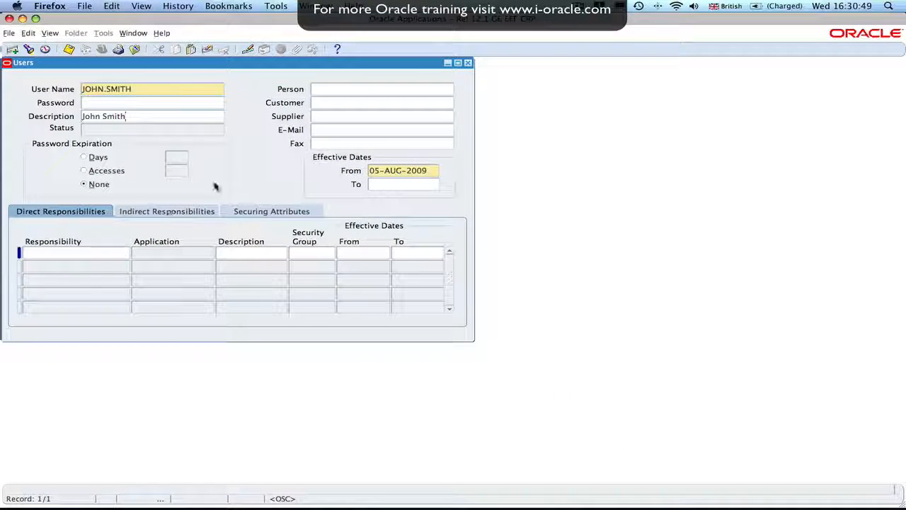
# Assign System Administrator in the first responsibility row via a 'System Administrat%' lookup.
pyautogui.click(70, 254)
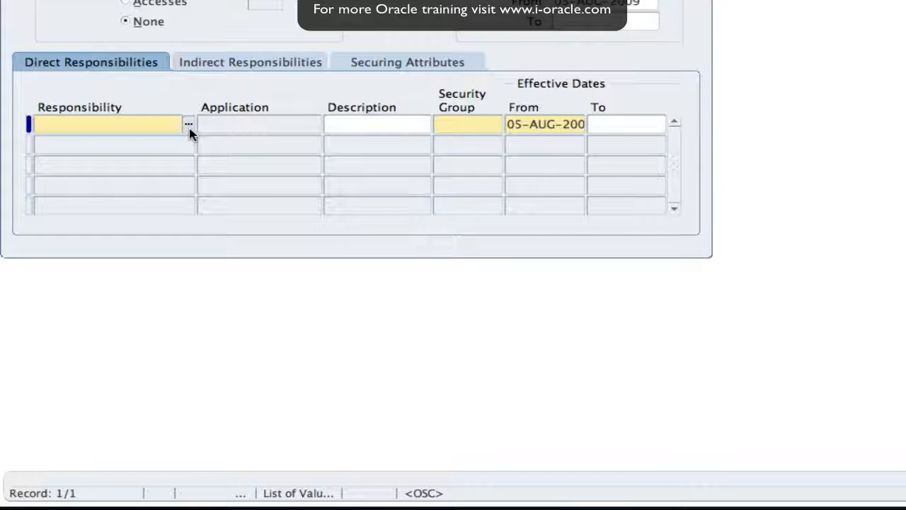
pyautogui.click(189, 127)
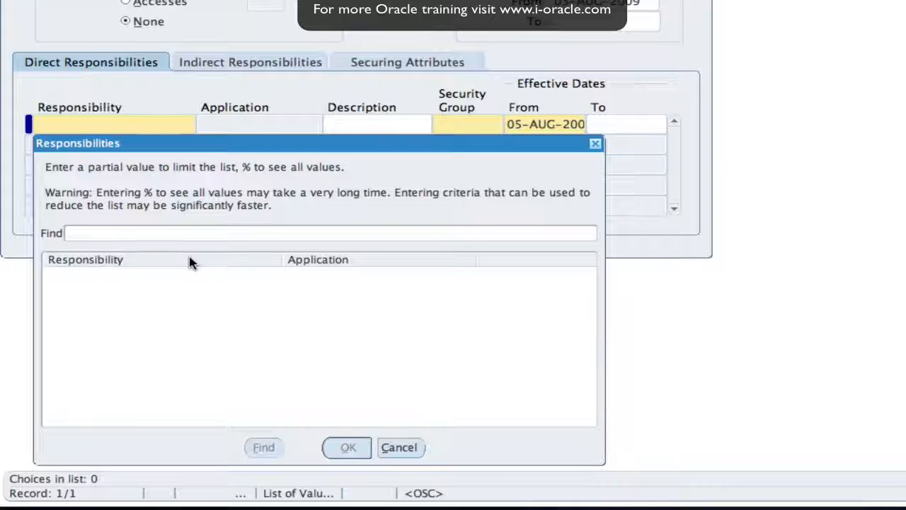
pyautogui.write('%')
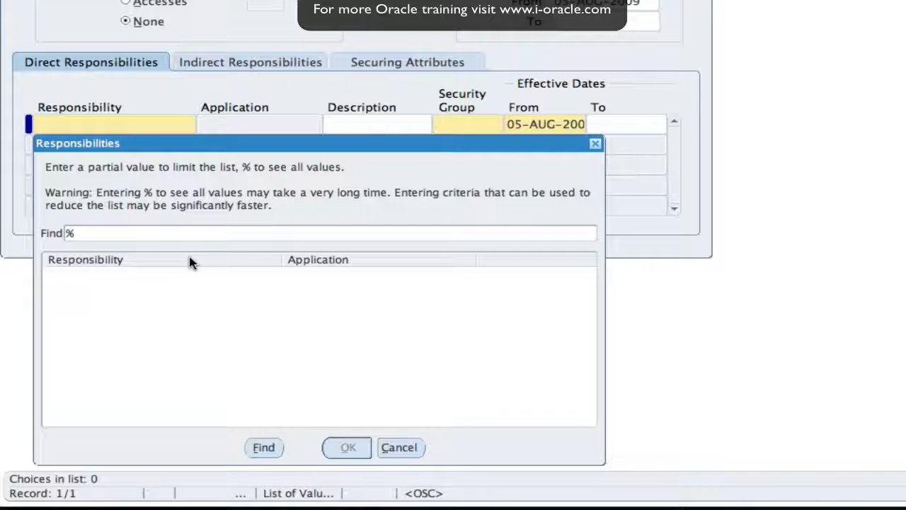
pyautogui.write('Sys%')
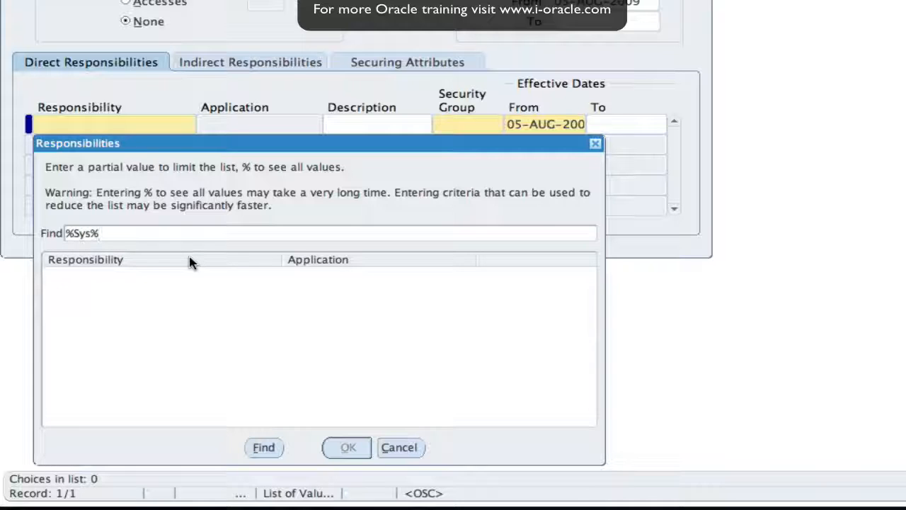
pyautogui.write('Admi')
pyautogui.write('n%')
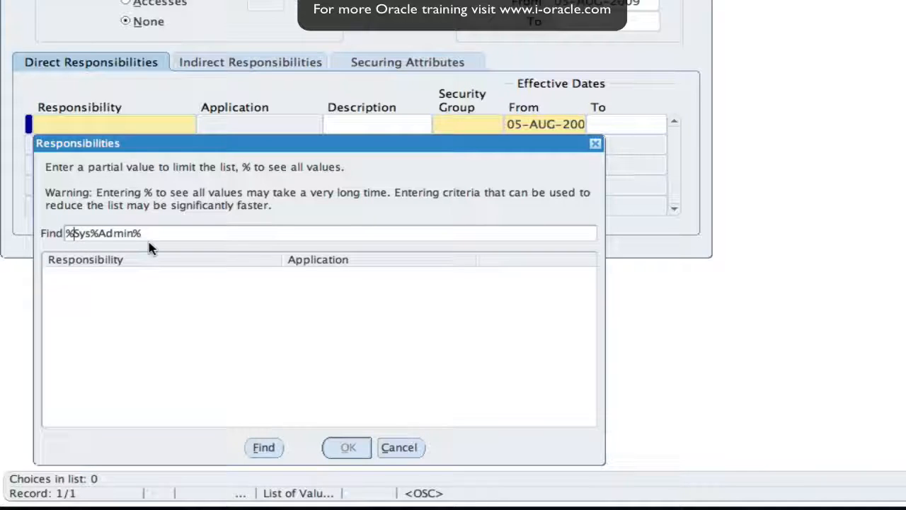
pyautogui.press('Delete')
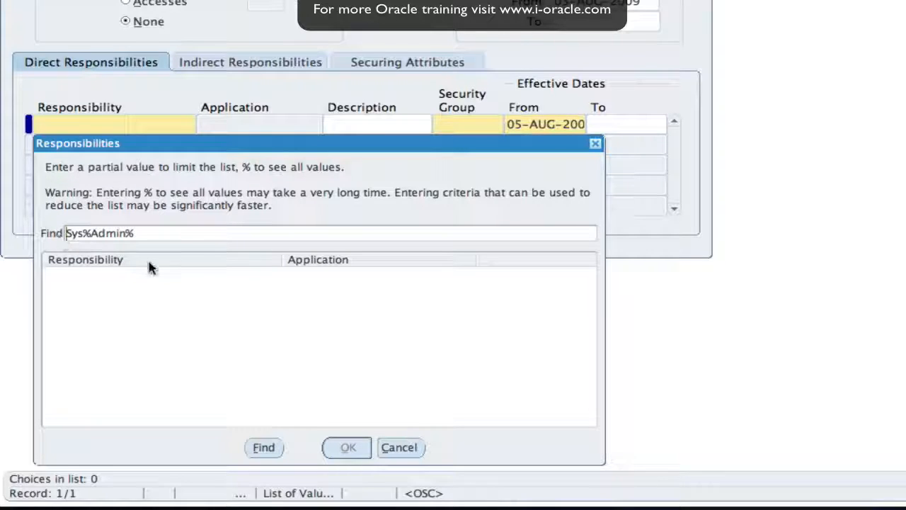
pyautogui.click(263, 447)
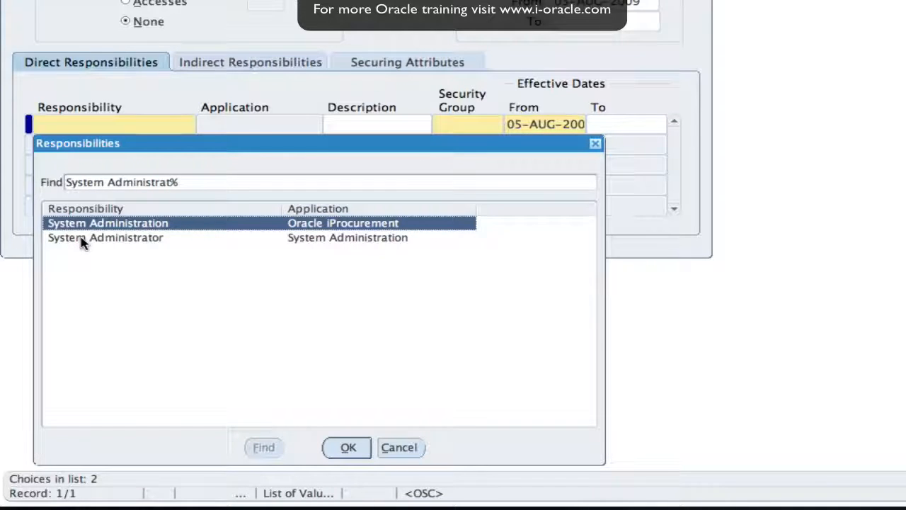
pyautogui.click(81, 239)
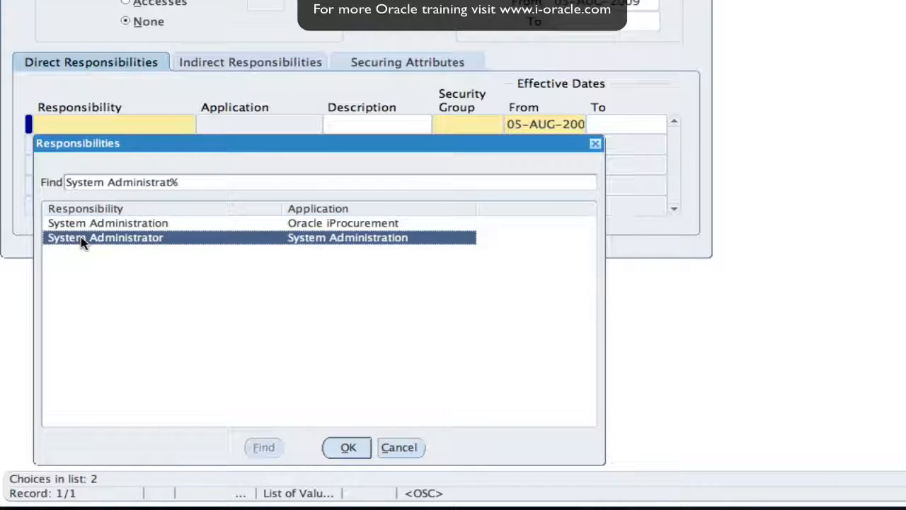
pyautogui.click(347, 449)
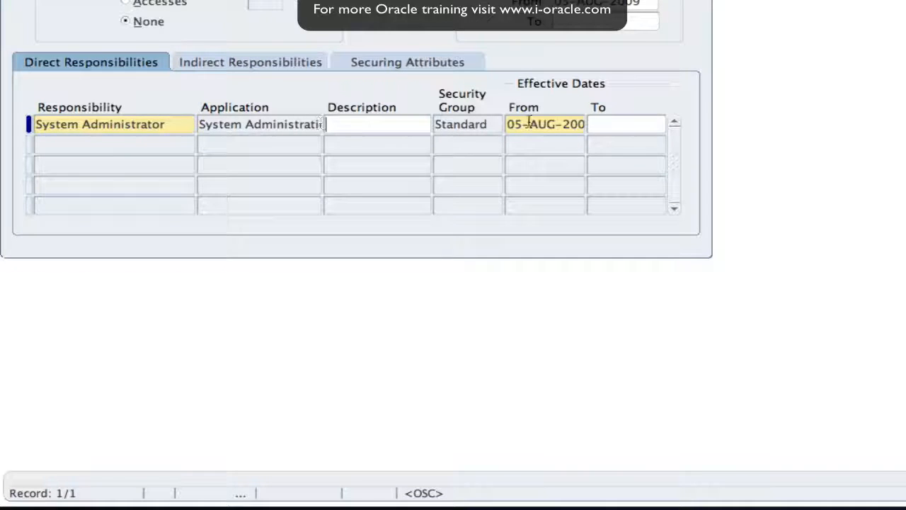
# Add XML Publisher Administrator in the second responsibility row by looking up 'xml'.
pyautogui.click(94, 146)
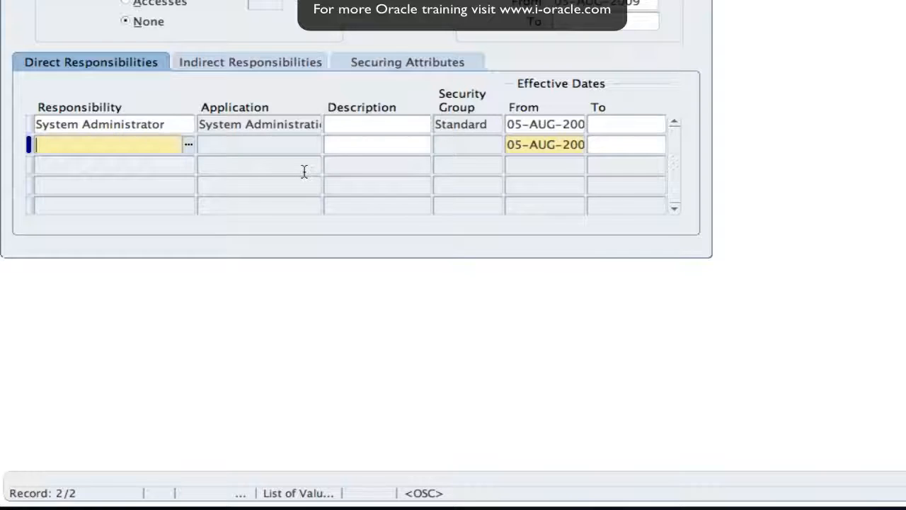
pyautogui.write('xml')
pyautogui.press('Tab')
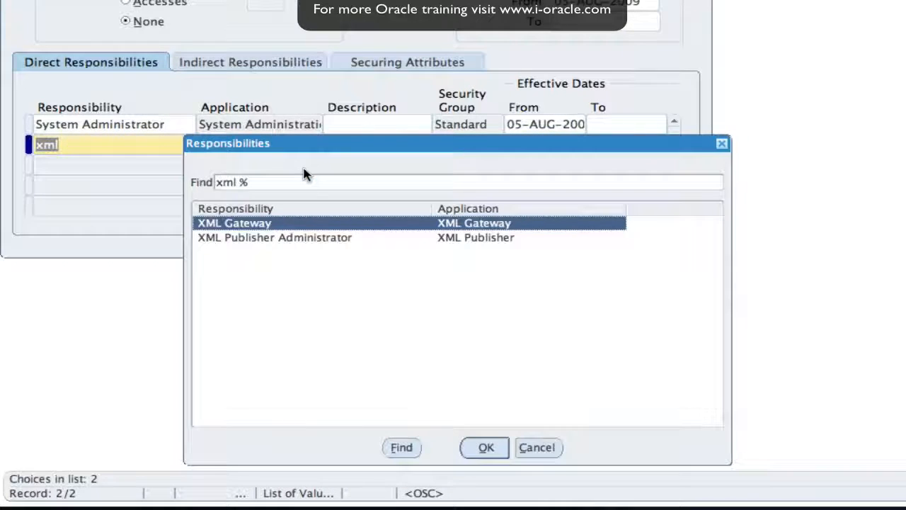
pyautogui.click(262, 240)
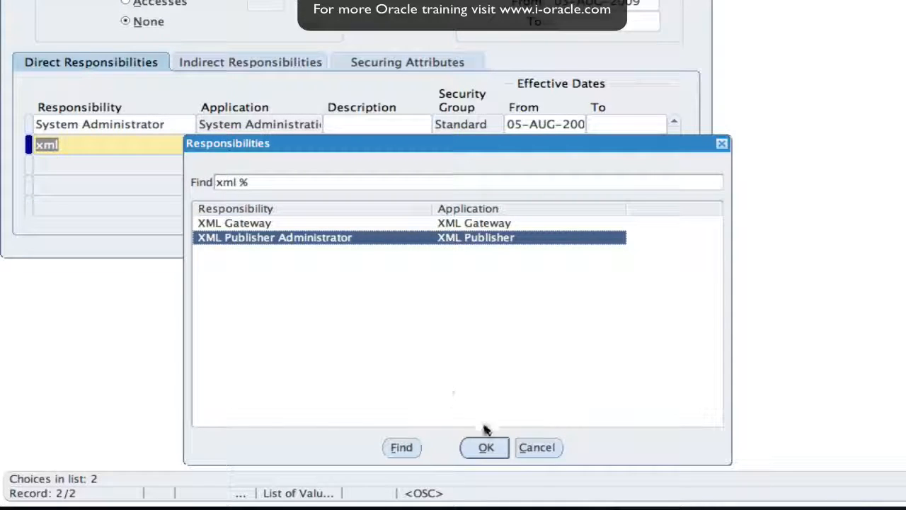
pyautogui.click(486, 447)
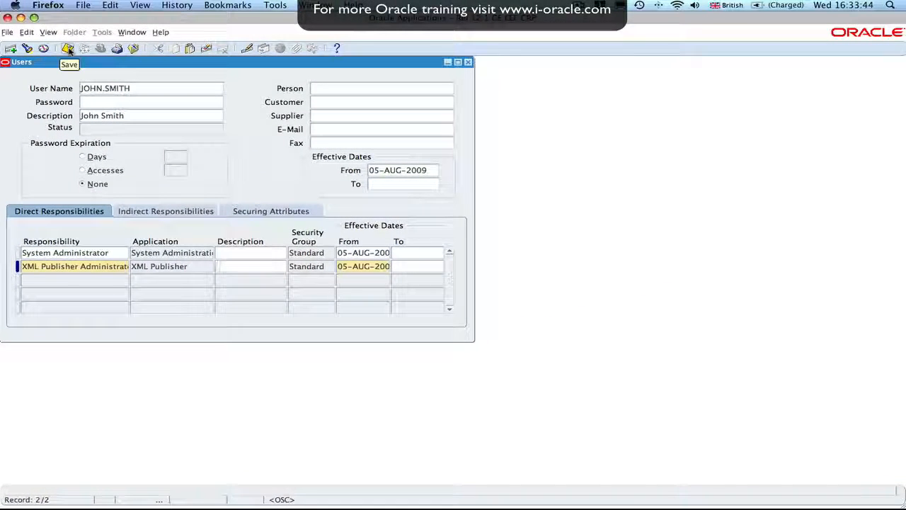
# Save the new user with System Administrator and XML Publisher Administrator, then exit Oracle Applications.
pyautogui.click(69, 49)
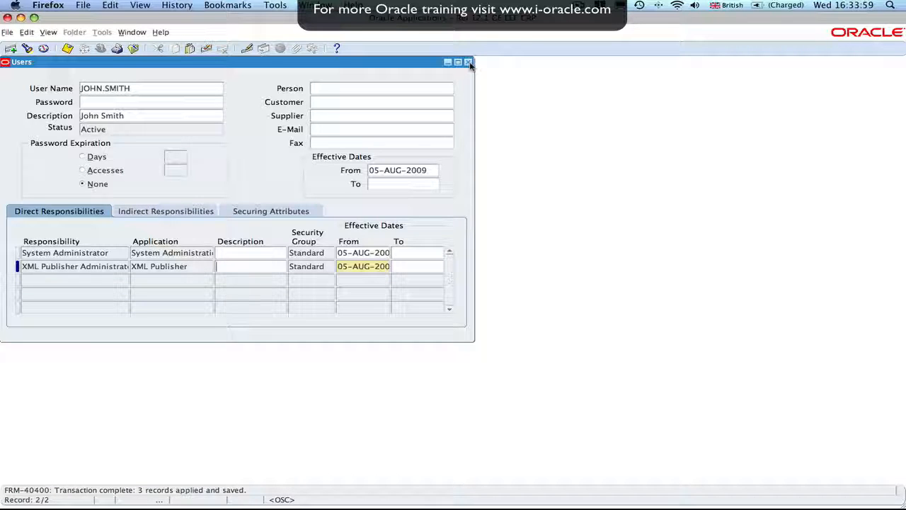
pyautogui.click(9, 33)
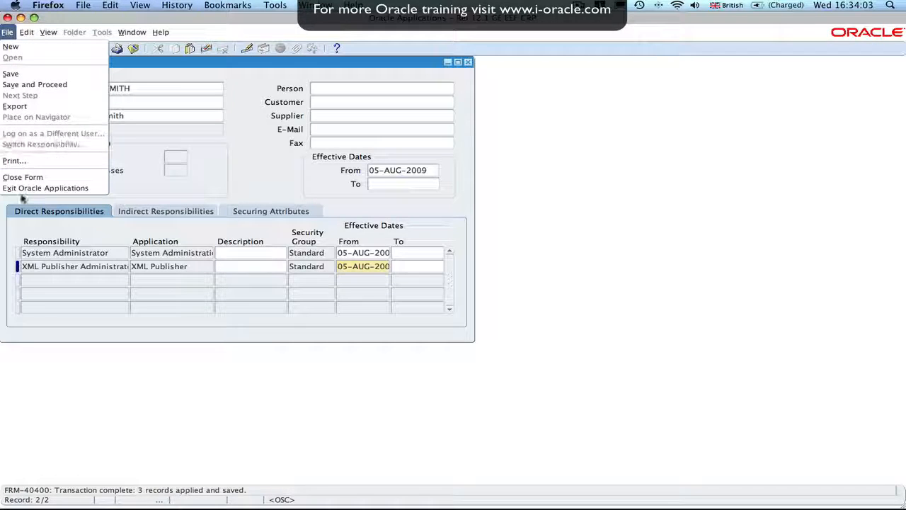
pyautogui.click(23, 189)
pyautogui.click(443, 289)
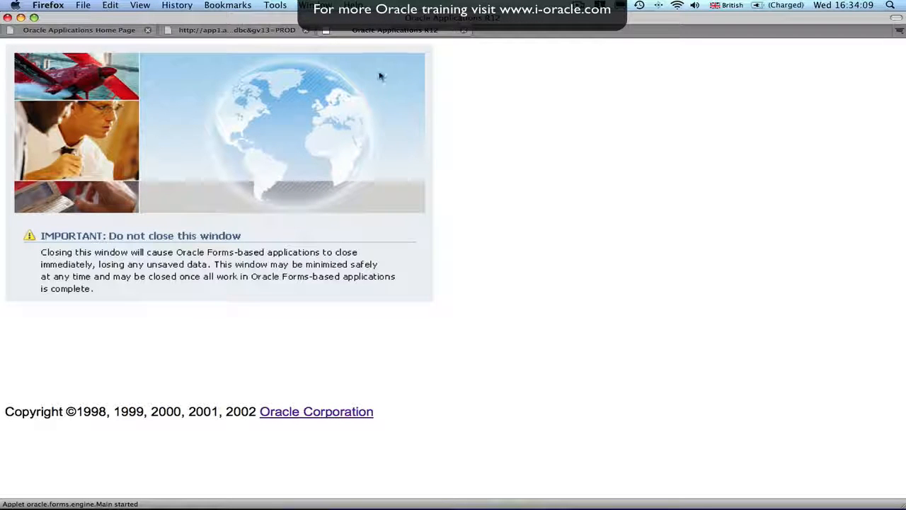
# Close the Oracle Applications R12 tab and the second extra browser tab.
pyautogui.click(463, 32)
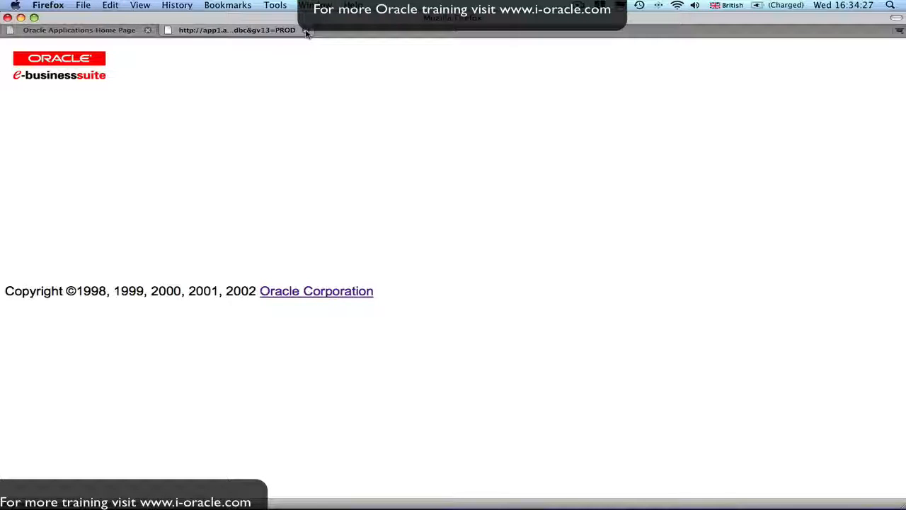
pyautogui.click(306, 31)
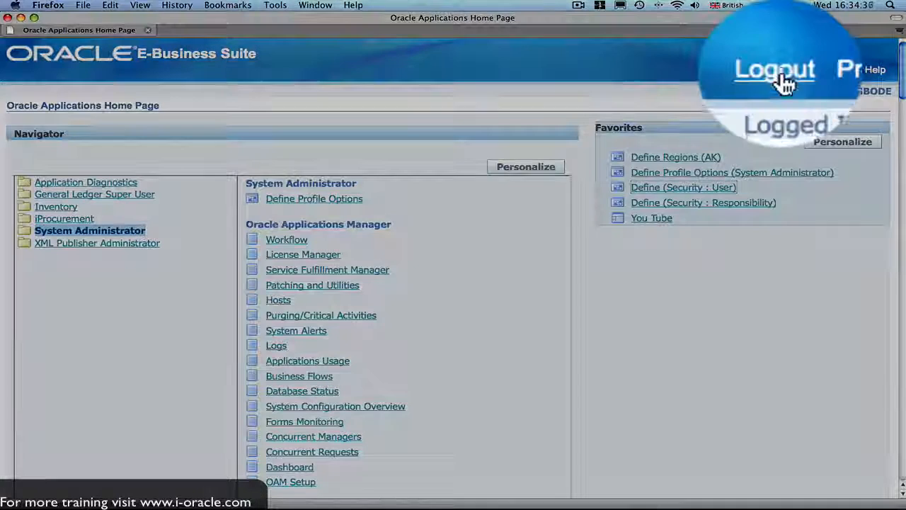
# Log out of the administrator session and log in with the new user's name and initial password.
pyautogui.click(776, 69)
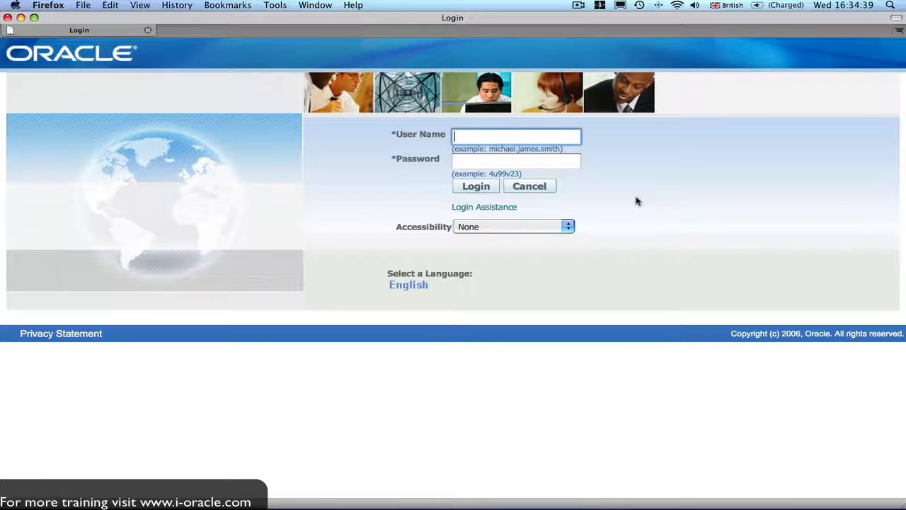
pyautogui.write('john.smith')
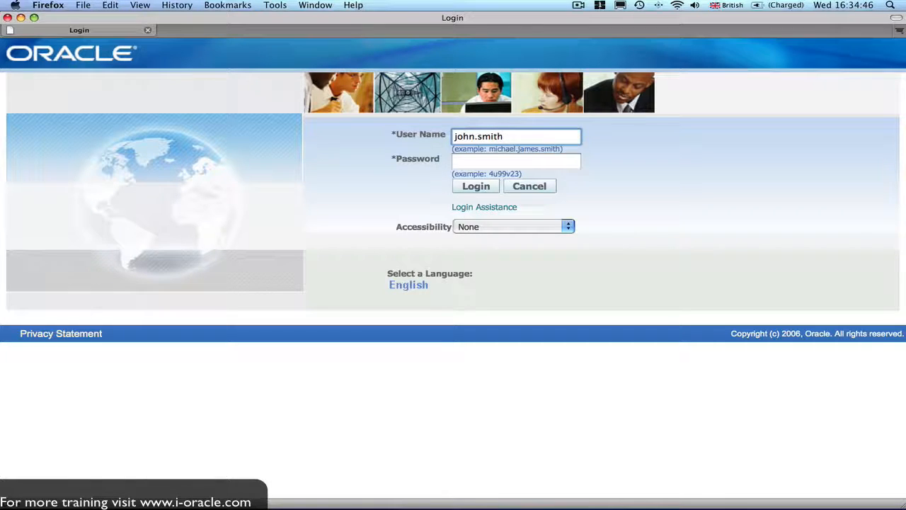
pyautogui.press('Tab')
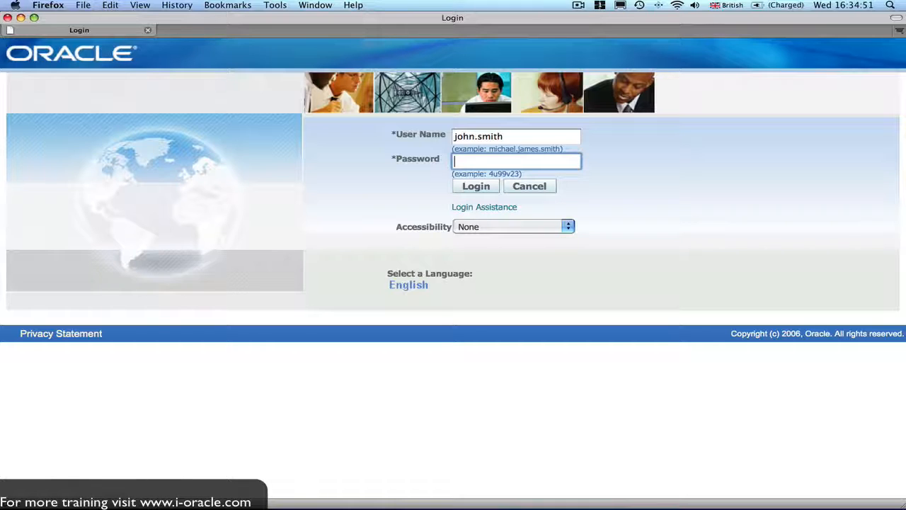
pyautogui.write('w')
pyautogui.click(477, 190)
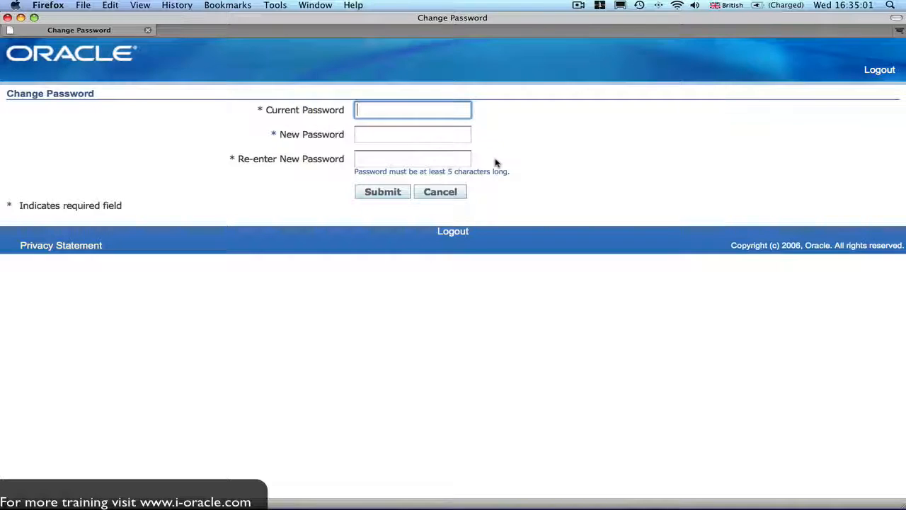
# Enter the current password, type and confirm a new password, and submit the change.
pyautogui.write('•••••')
pyautogui.press('Tab')
pyautogui.write('••••••••••')
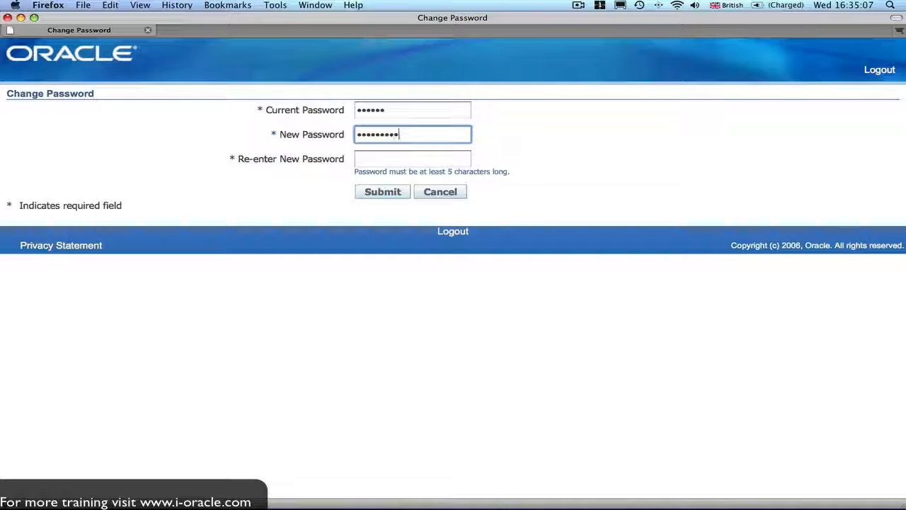
pyautogui.press('Tab')
pyautogui.write('•••')
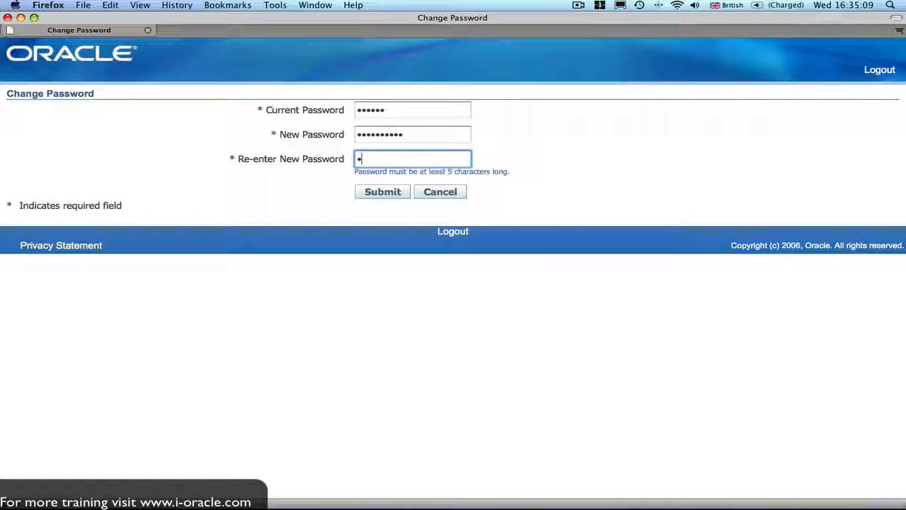
pyautogui.write('•••••••')
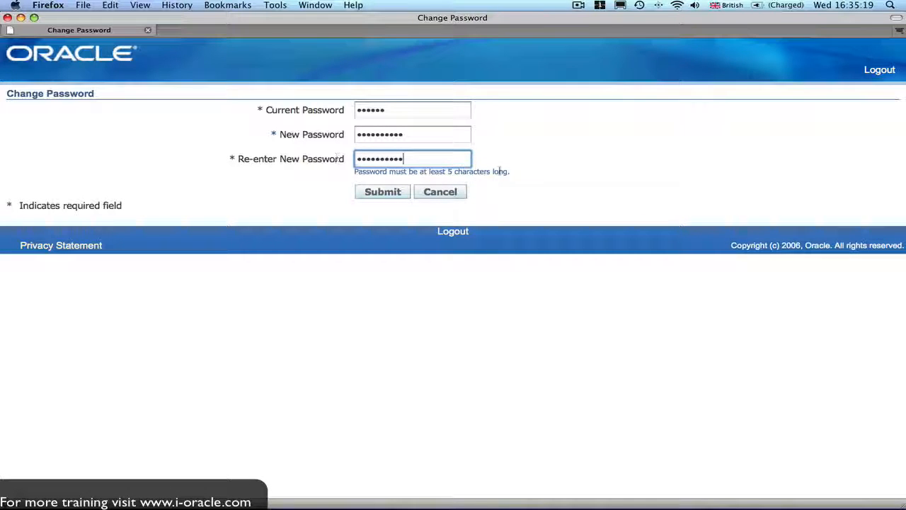
pyautogui.click(383, 194)
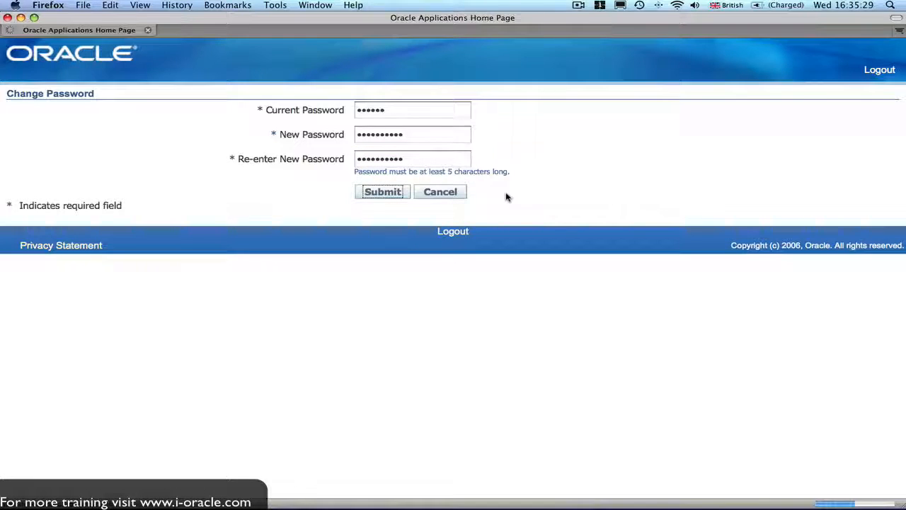